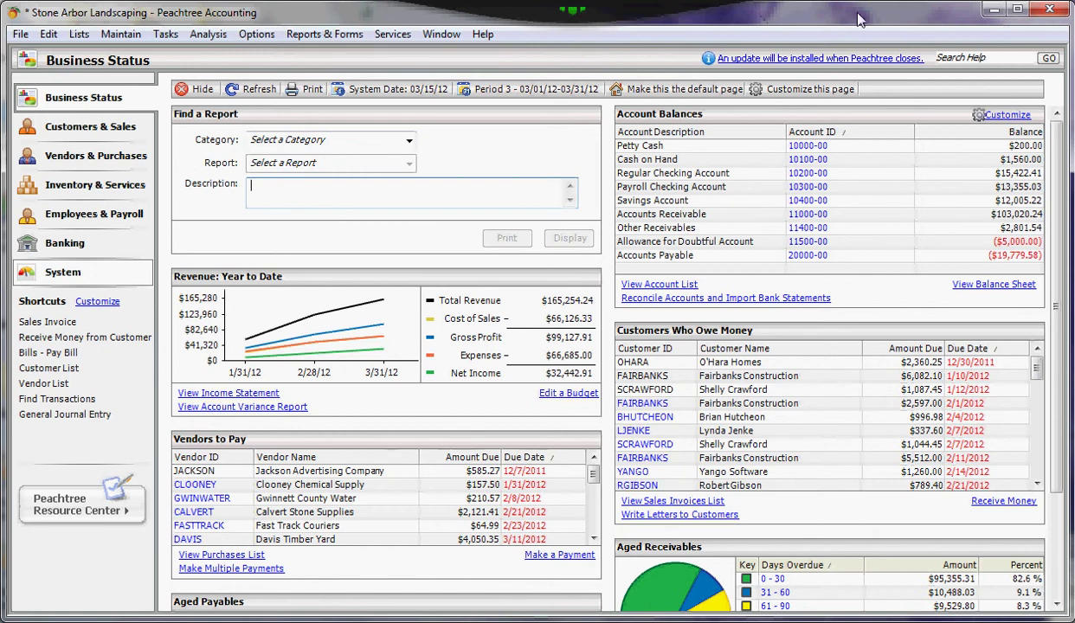
Open the Accounts Payable report list in the report and form selection window.
{"action": "left_click", "coordinate": [329, 34]}
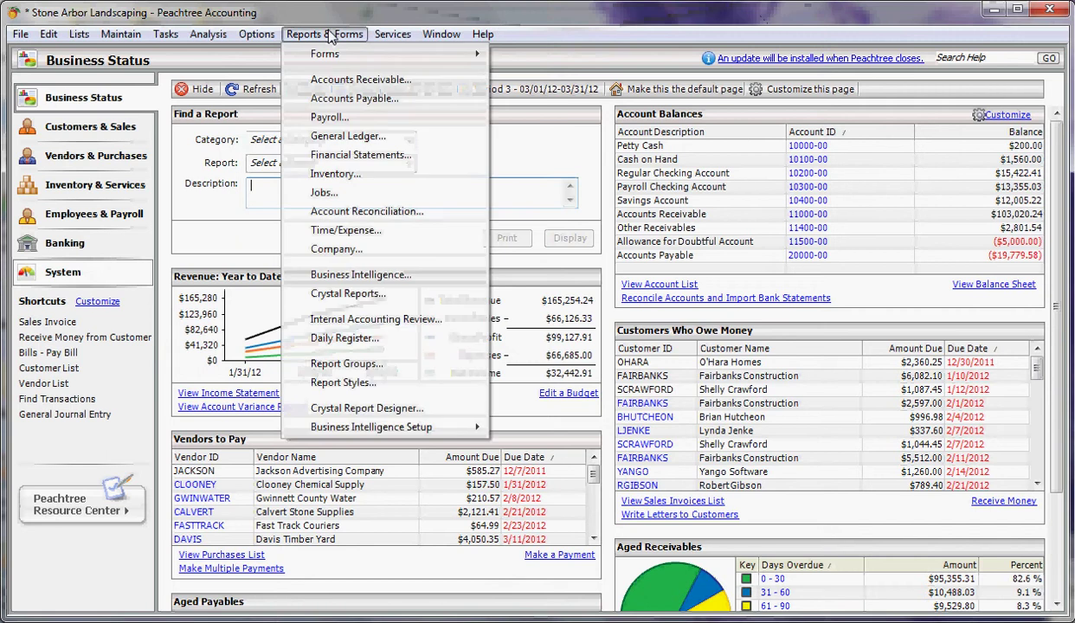
{"action": "left_click", "coordinate": [341, 98]}
{"action": "mouse_move", "coordinate": [360, 17]}
{"action": "left_mouse_down"}
{"action": "mouse_move", "coordinate": [377, 43]}
{"action": "mouse_move", "coordinate": [379, 15]}
{"action": "left_mouse_up"}
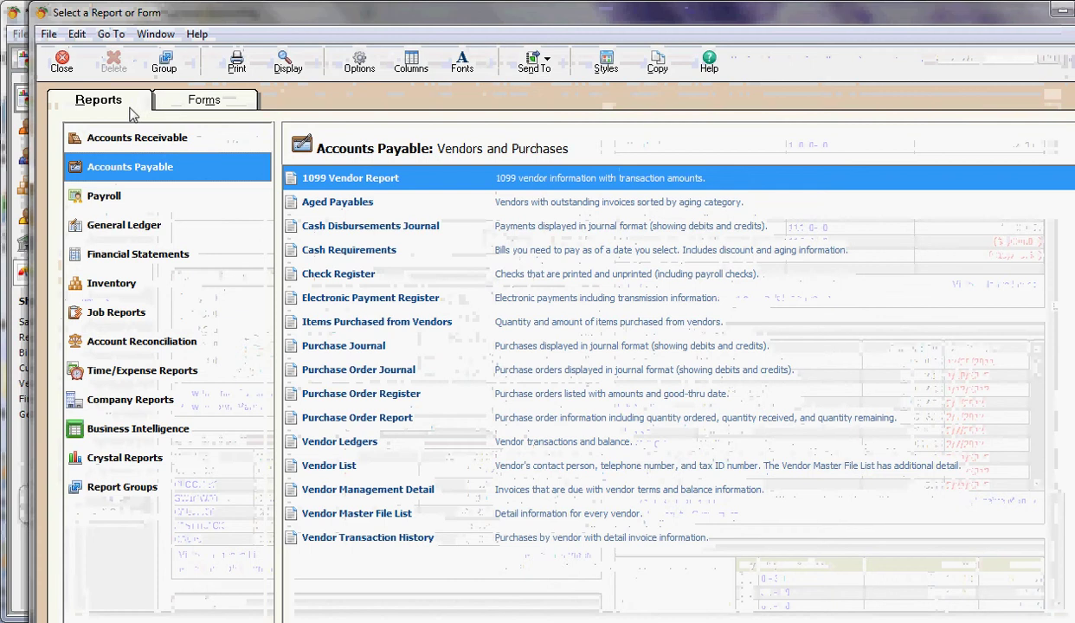
Look over the forms and the Accounts Receivable, Accounts Payable, Payroll and General Ledger report lists.
{"action": "left_click", "coordinate": [204, 104]}
{"action": "left_click", "coordinate": [119, 101]}
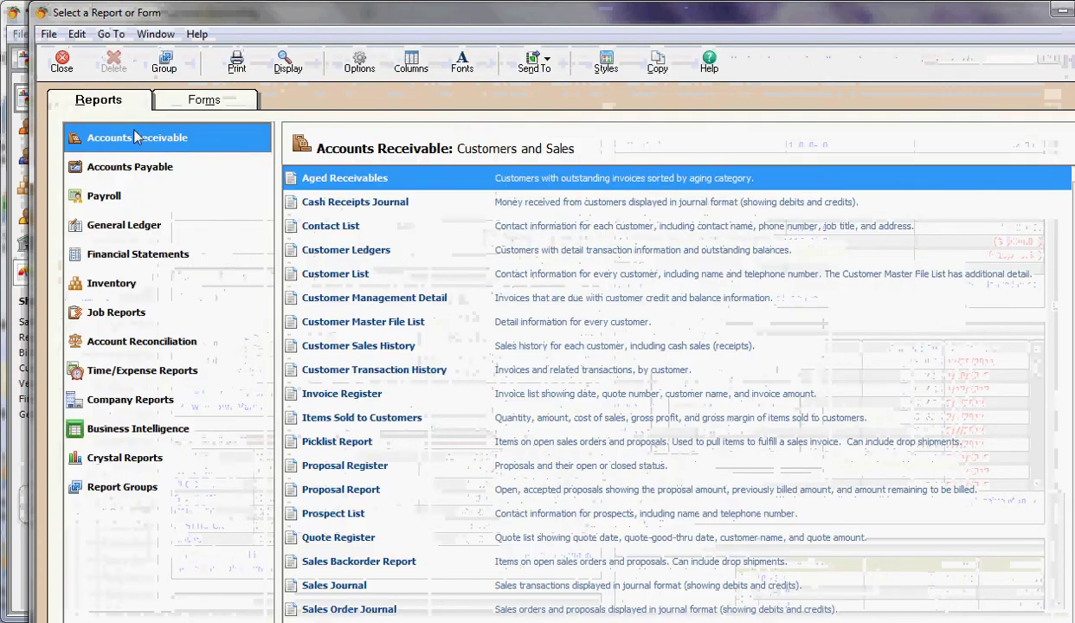
{"action": "left_click", "coordinate": [129, 170]}
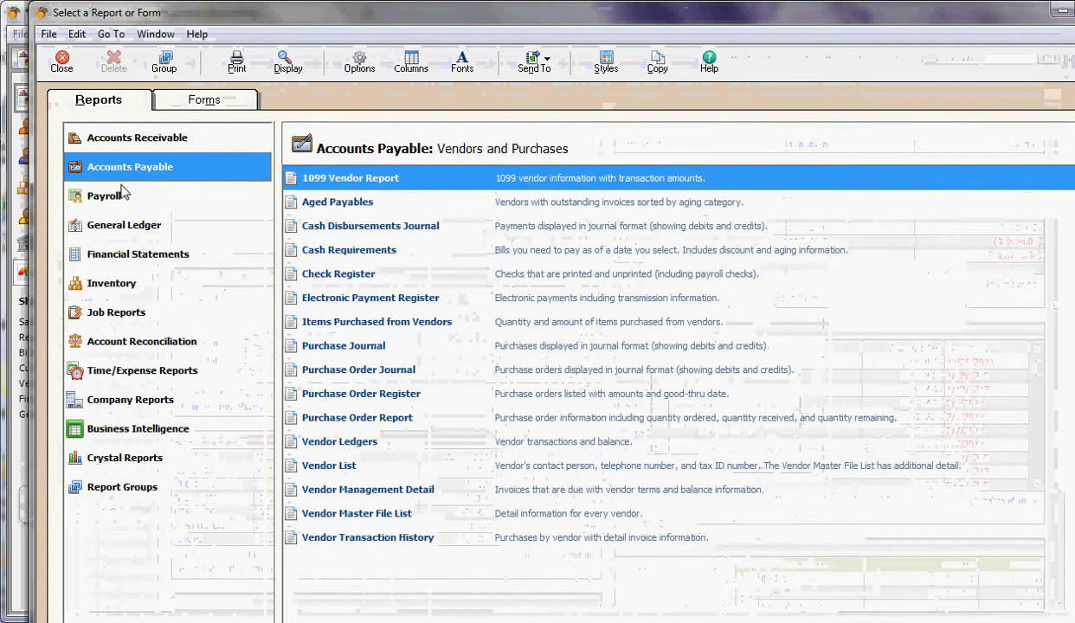
{"action": "left_click", "coordinate": [120, 197]}
{"action": "left_click", "coordinate": [122, 226]}
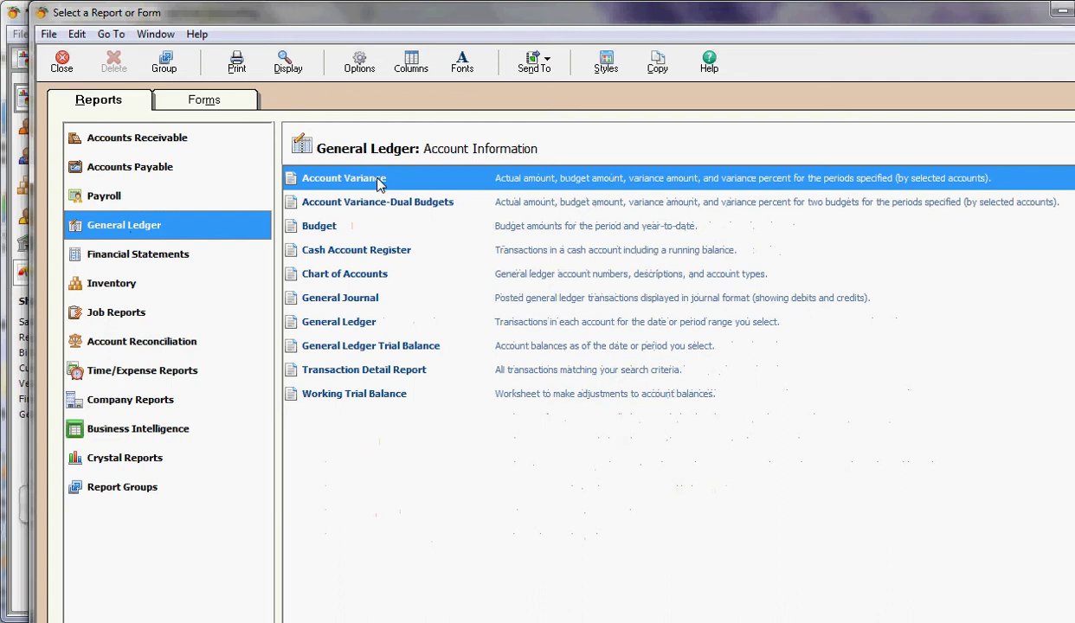
{"action": "left_click", "coordinate": [365, 206]}
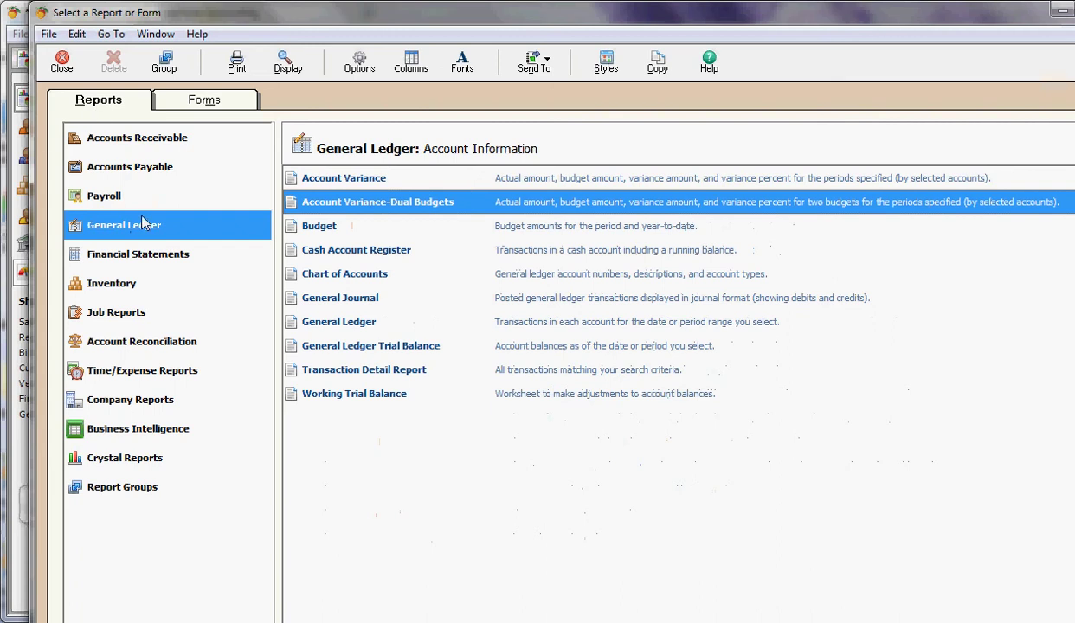
Display the <Standard> Income - 12 Period report from the Financial Statements category.
{"action": "left_click", "coordinate": [143, 260]}
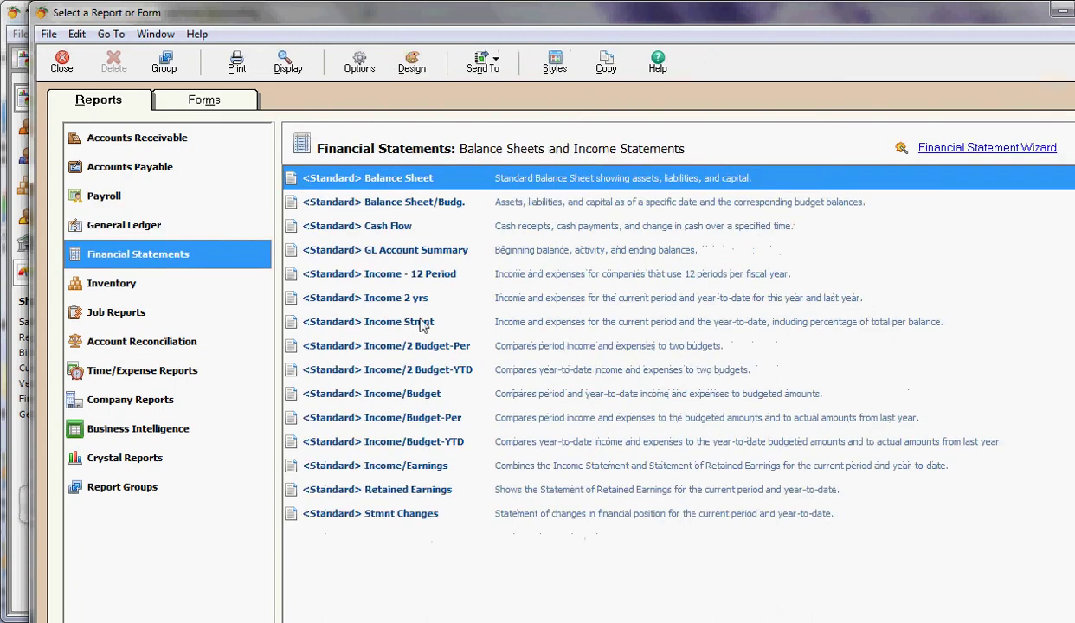
{"action": "left_click", "coordinate": [427, 275]}
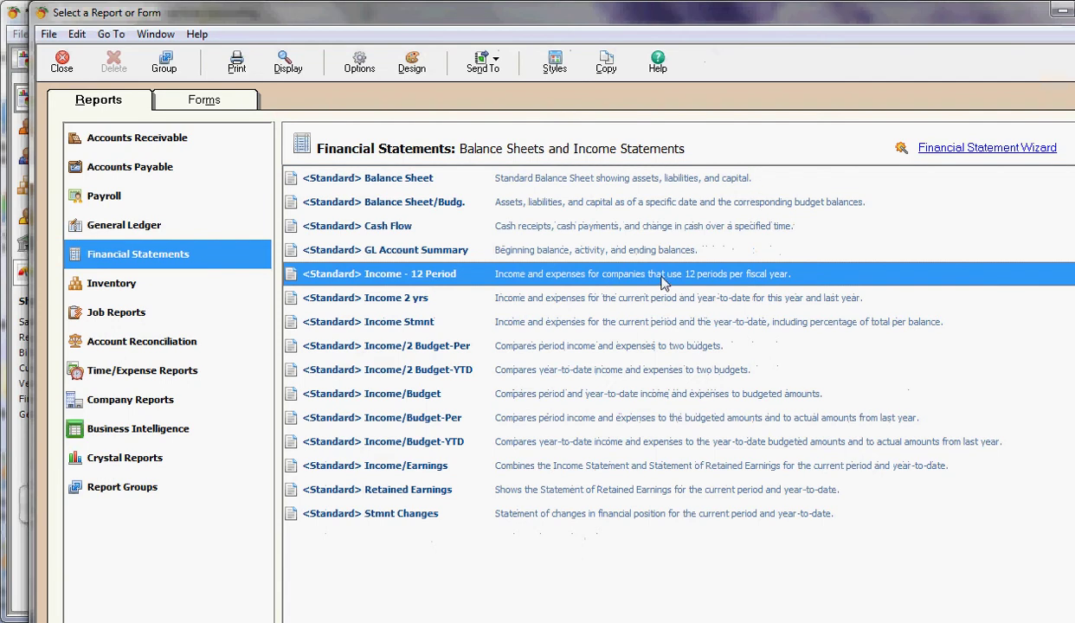
{"action": "double_click", "coordinate": [716, 281]}
{"action": "left_click", "coordinate": [336, 414]}
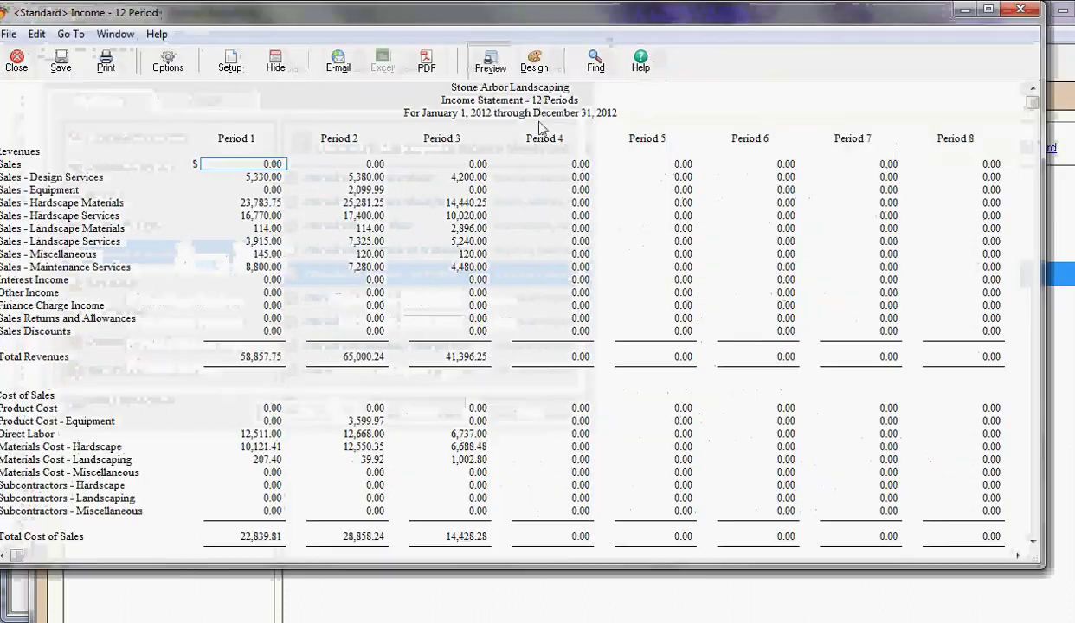
Review the revenue, cost and expense rows of the 12-period income statement, then close the report.
{"action": "scroll", "coordinate": [692, 355], "scroll_direction": "down", "scroll_amount": 2}
{"action": "scroll", "coordinate": [782, 387], "scroll_direction": "down", "scroll_amount": 2}
{"action": "scroll", "coordinate": [786, 388], "scroll_direction": "up", "scroll_amount": 5}
{"action": "scroll", "coordinate": [803, 392], "scroll_direction": "down", "scroll_amount": 5}
{"action": "scroll", "coordinate": [422, 442], "scroll_direction": "up", "scroll_amount": 5}
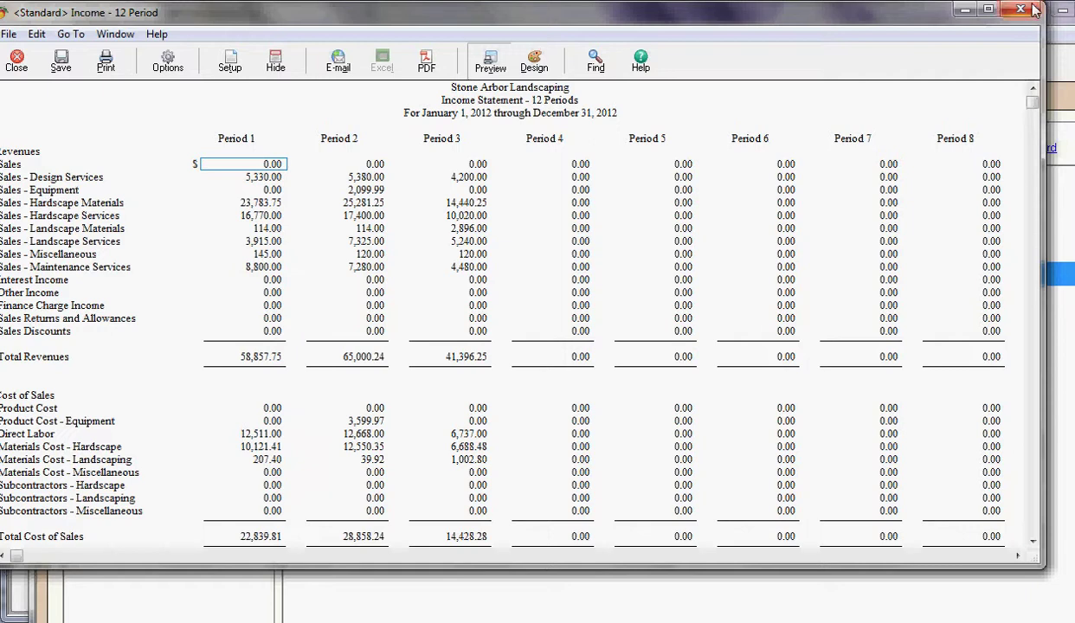
{"action": "left_click", "coordinate": [1033, 9]}
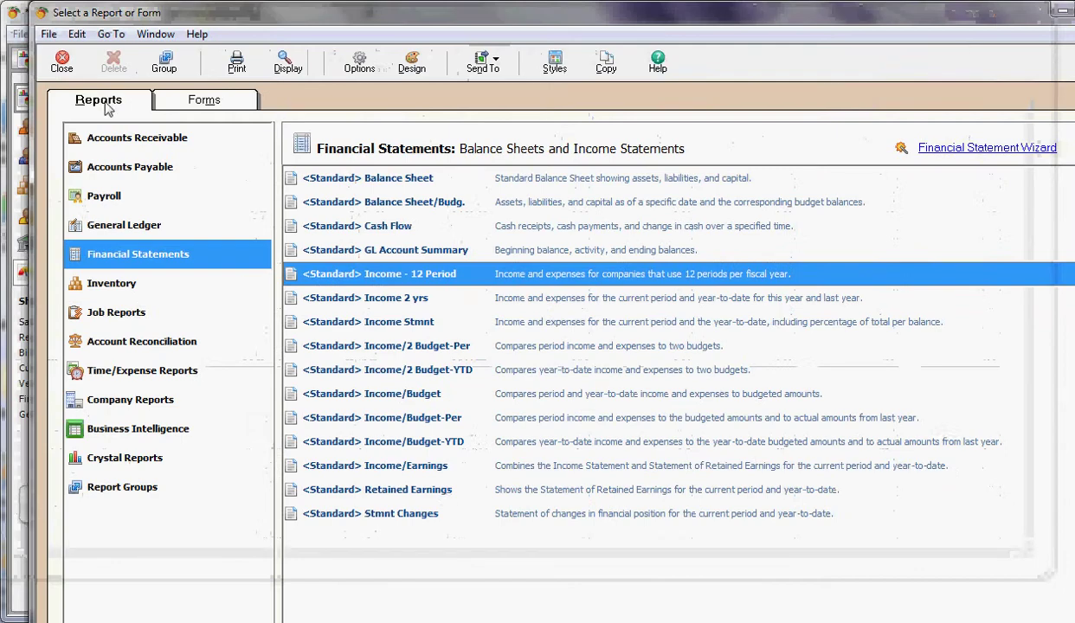
Browse the report lists of each category from Accounts Receivable through Time/Expense Reports.
{"action": "left_click", "coordinate": [116, 138]}
{"action": "left_click", "coordinate": [141, 170]}
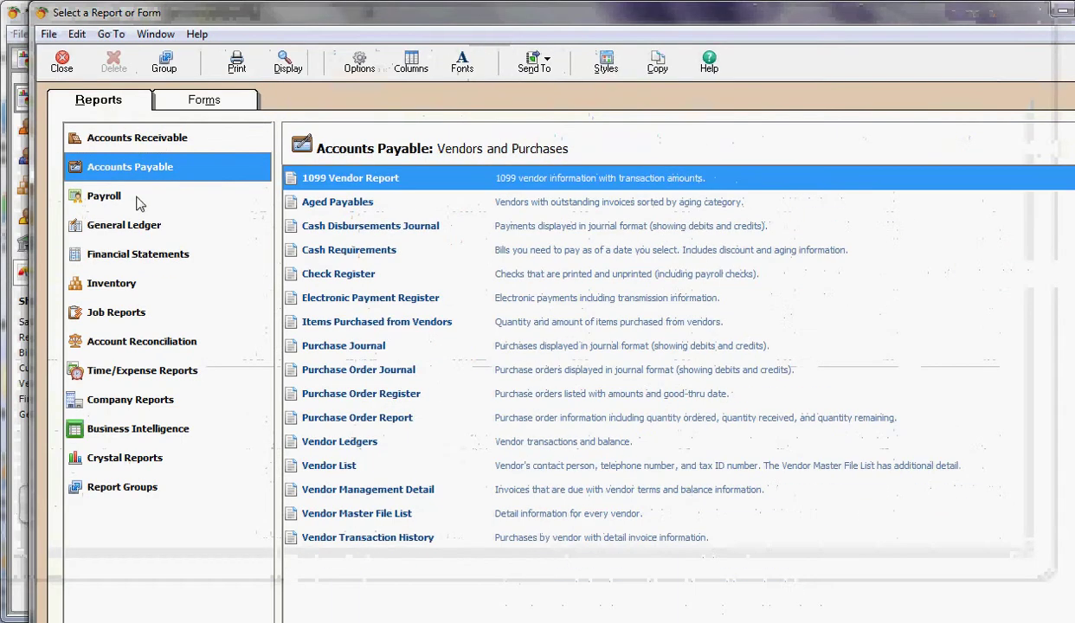
{"action": "left_click", "coordinate": [104, 198]}
{"action": "left_click", "coordinate": [113, 226]}
{"action": "left_click", "coordinate": [113, 254]}
{"action": "left_click", "coordinate": [108, 286]}
{"action": "left_click", "coordinate": [112, 313]}
{"action": "left_click", "coordinate": [121, 341]}
{"action": "left_click", "coordinate": [129, 373]}
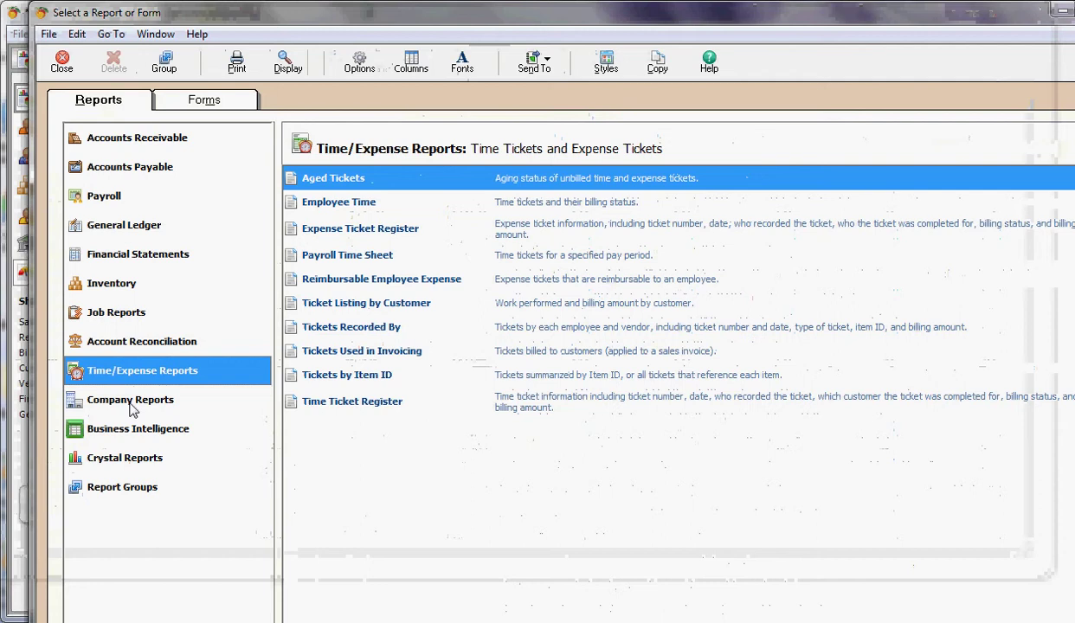
Switch to the forms and examine the full list of available form types.
{"action": "left_click", "coordinate": [191, 100]}
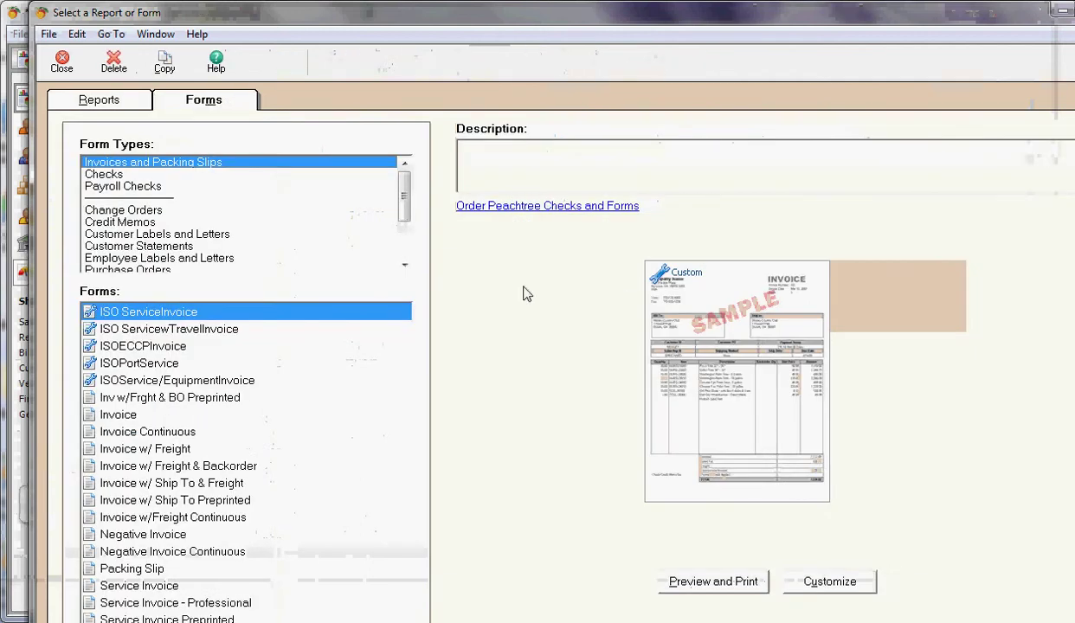
{"action": "scroll", "coordinate": [406, 224], "scroll_direction": "down", "scroll_amount": 1}
{"action": "left_click_drag", "start_coordinate": [407, 224], "coordinate": [398, 186]}
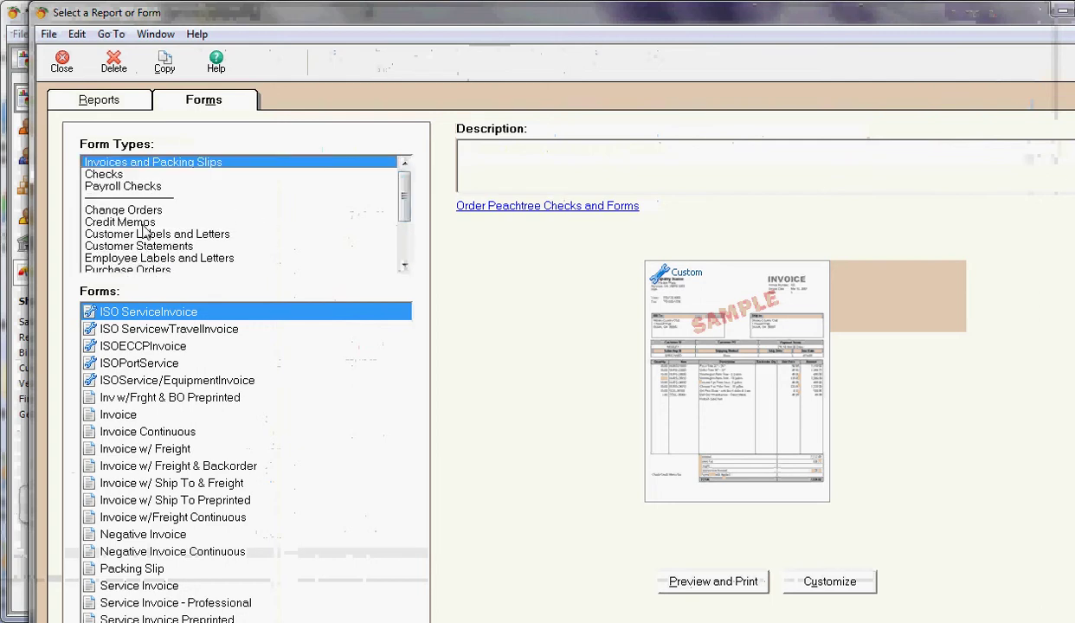
{"action": "scroll", "coordinate": [401, 191], "scroll_direction": "down", "scroll_amount": 1}
{"action": "scroll", "coordinate": [413, 193], "scroll_direction": "down", "scroll_amount": 1}
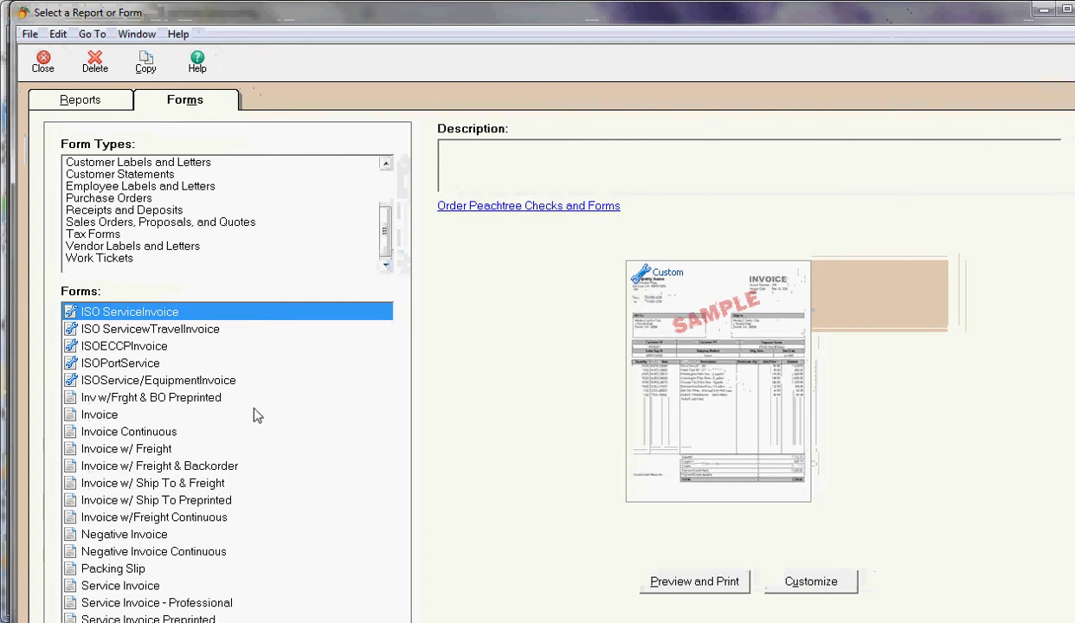
Open the plain Invoice form for customizing and inspect its line-item table's column data options without changing them.
{"action": "left_click", "coordinate": [134, 419]}
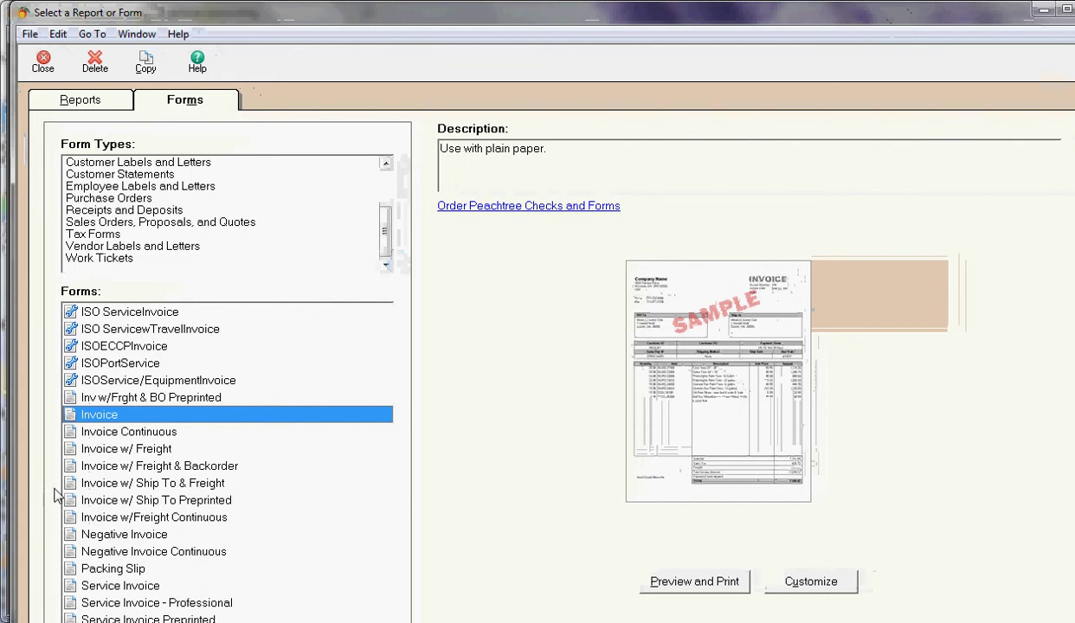
{"action": "left_click", "coordinate": [822, 581]}
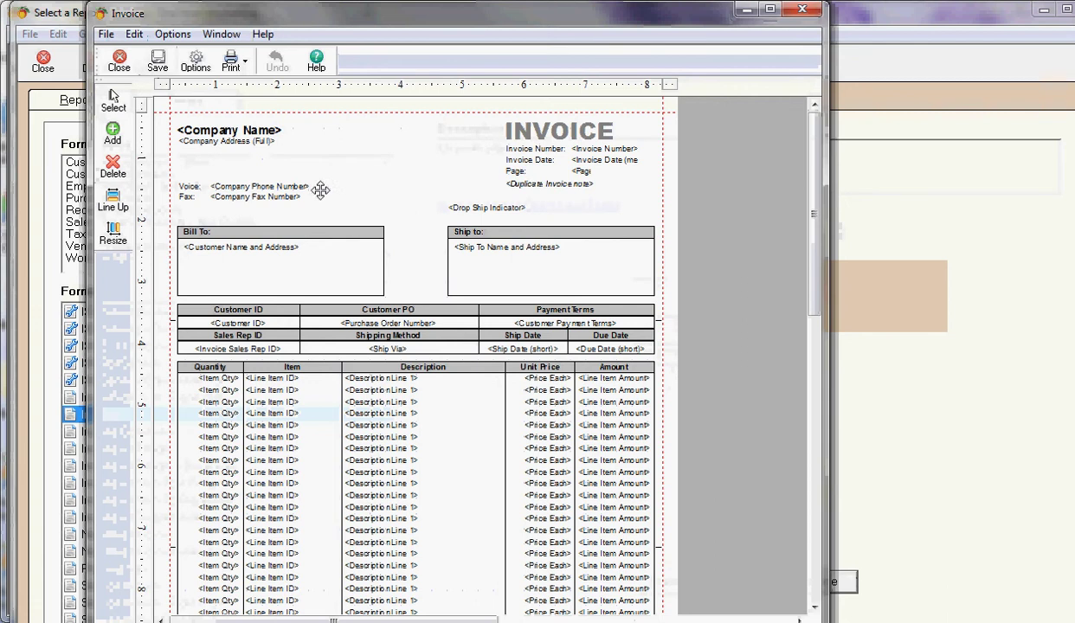
{"action": "left_click", "coordinate": [429, 422]}
{"action": "double_click", "coordinate": [430, 422]}
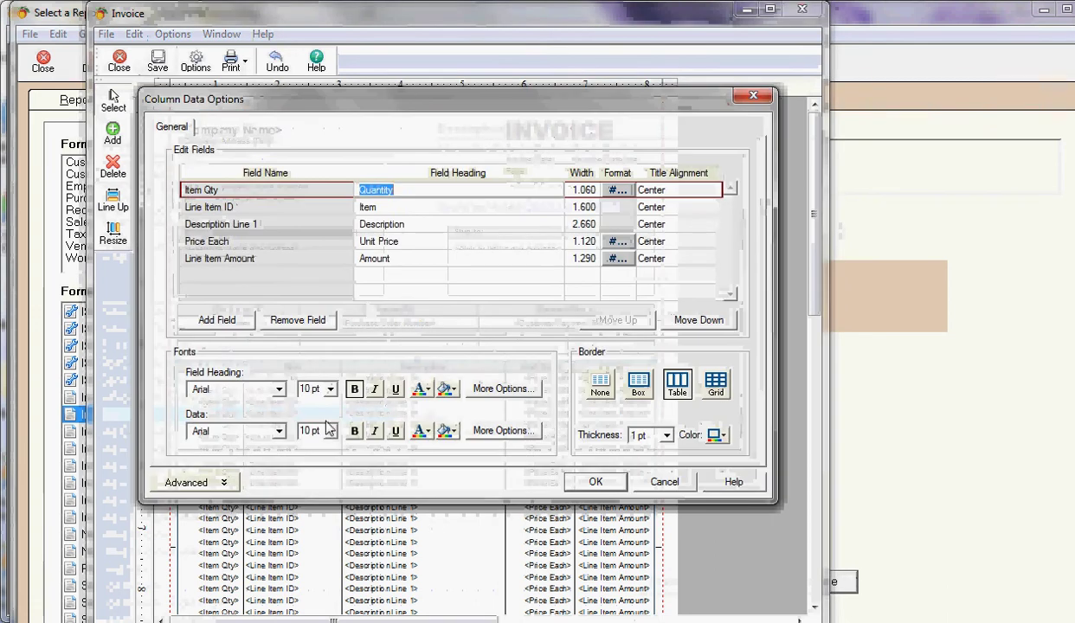
{"action": "left_click", "coordinate": [673, 482]}
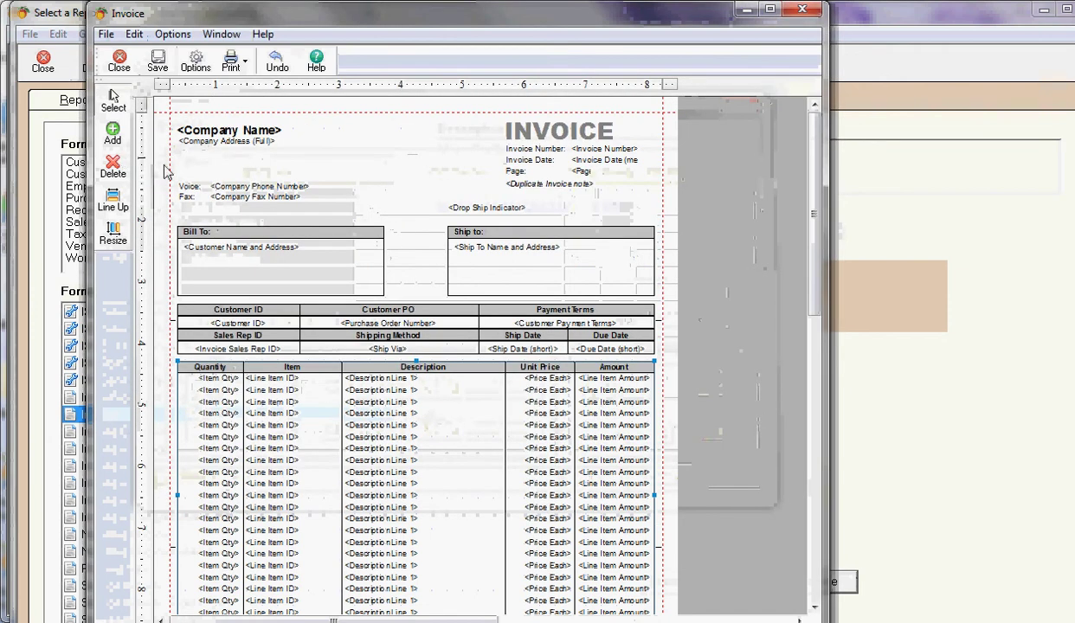
Close the Invoice form design and the report and form selection window.
{"action": "left_click", "coordinate": [801, 9]}
{"action": "left_click", "coordinate": [589, 372]}
{"action": "left_click", "coordinate": [43, 63]}
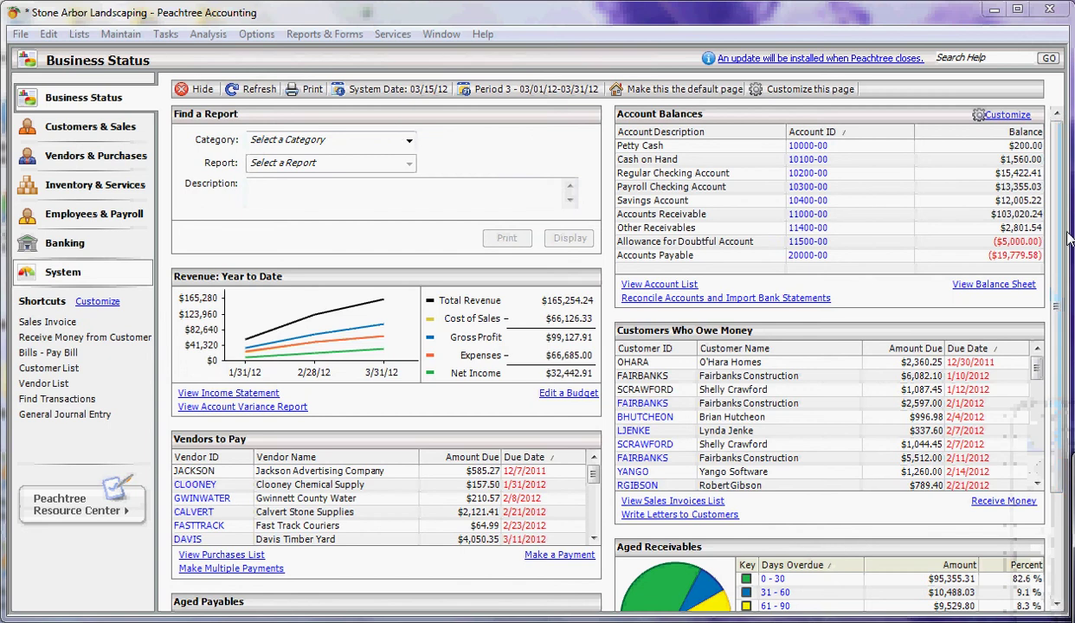
Customize the Business Status page so that the Find a Report section comes last in the layout order.
{"action": "scroll", "coordinate": [623, 510], "scroll_direction": "down", "scroll_amount": 3}
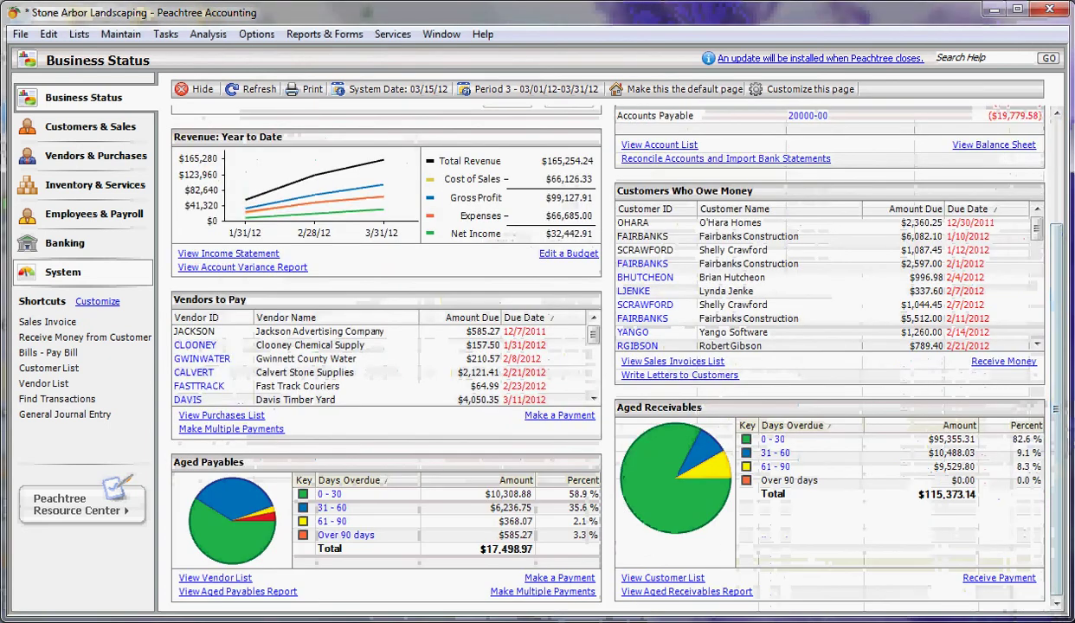
{"action": "scroll", "coordinate": [606, 355], "scroll_direction": "up", "scroll_amount": 3}
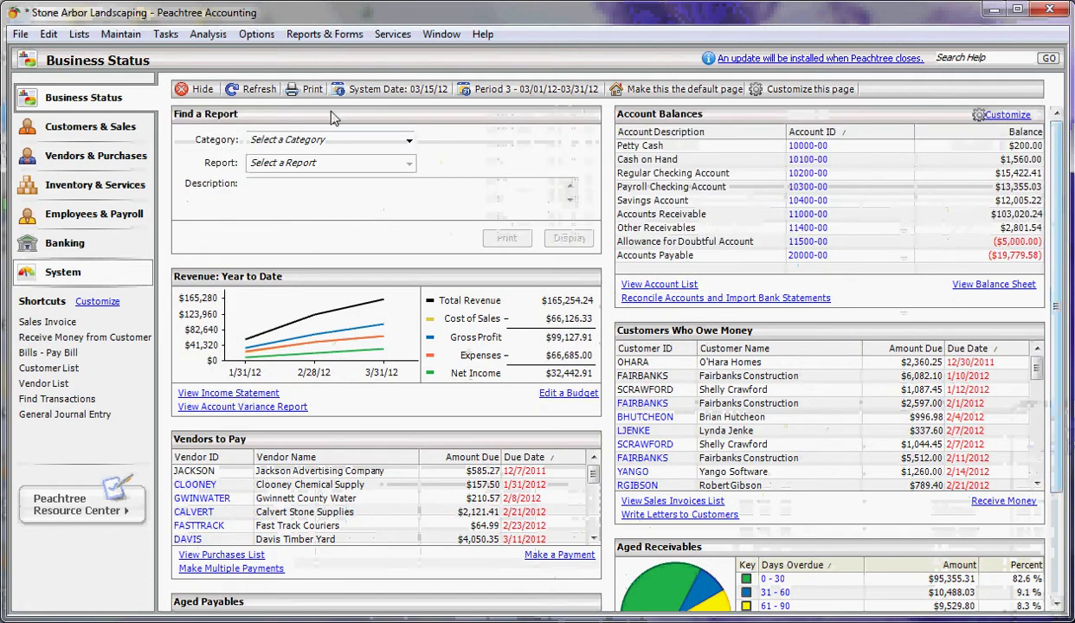
{"action": "left_click", "coordinate": [831, 92]}
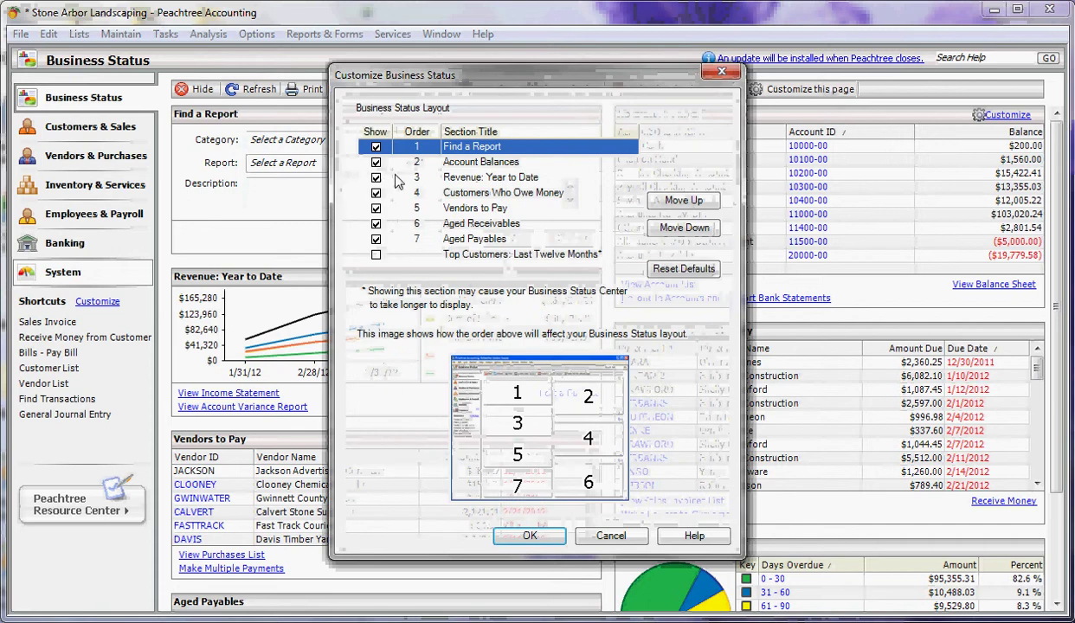
{"action": "left_click", "coordinate": [684, 201]}
{"action": "left_click", "coordinate": [685, 229]}
{"action": "left_click", "coordinate": [686, 229]}
{"action": "left_click", "coordinate": [685, 229]}
{"action": "left_click", "coordinate": [685, 229]}
{"action": "left_click", "coordinate": [686, 230]}
{"action": "left_click", "coordinate": [685, 229]}
{"action": "left_click", "coordinate": [685, 228]}
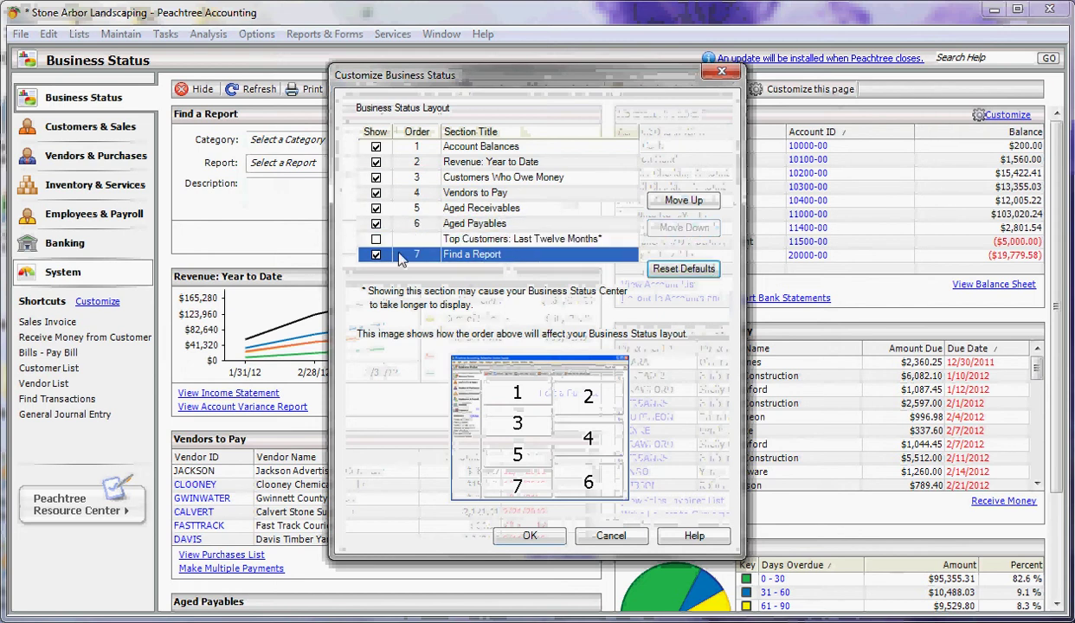
{"action": "left_click", "coordinate": [532, 537]}
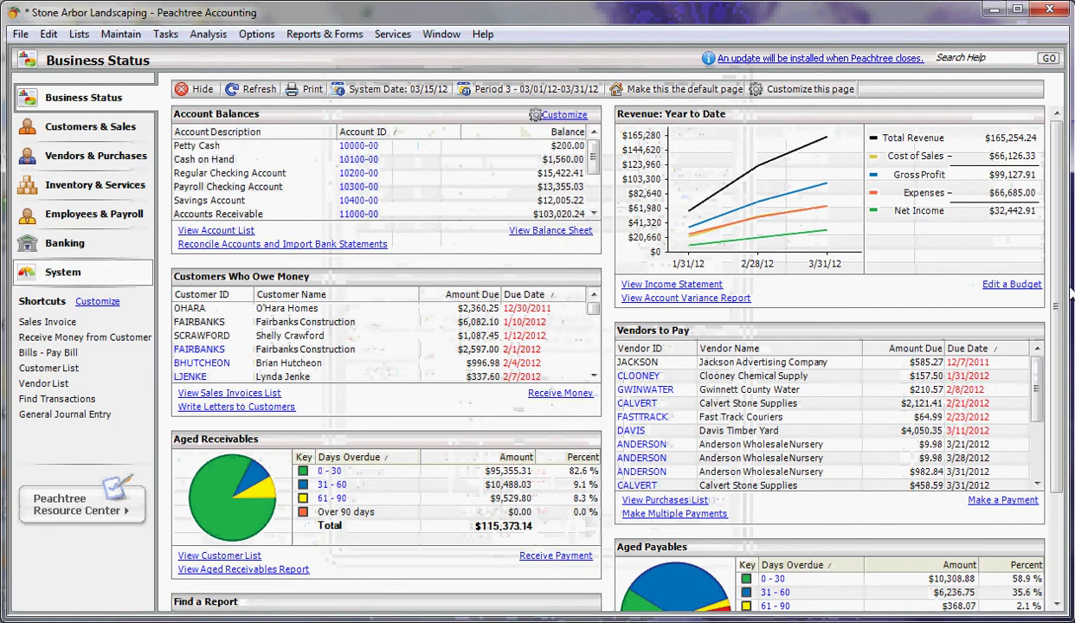
In Find a Report, choose Financial Statements and <Standard> Income - 12 Period, display the report, and close it.
{"action": "scroll", "coordinate": [1071, 296], "scroll_direction": "down", "scroll_amount": 3}
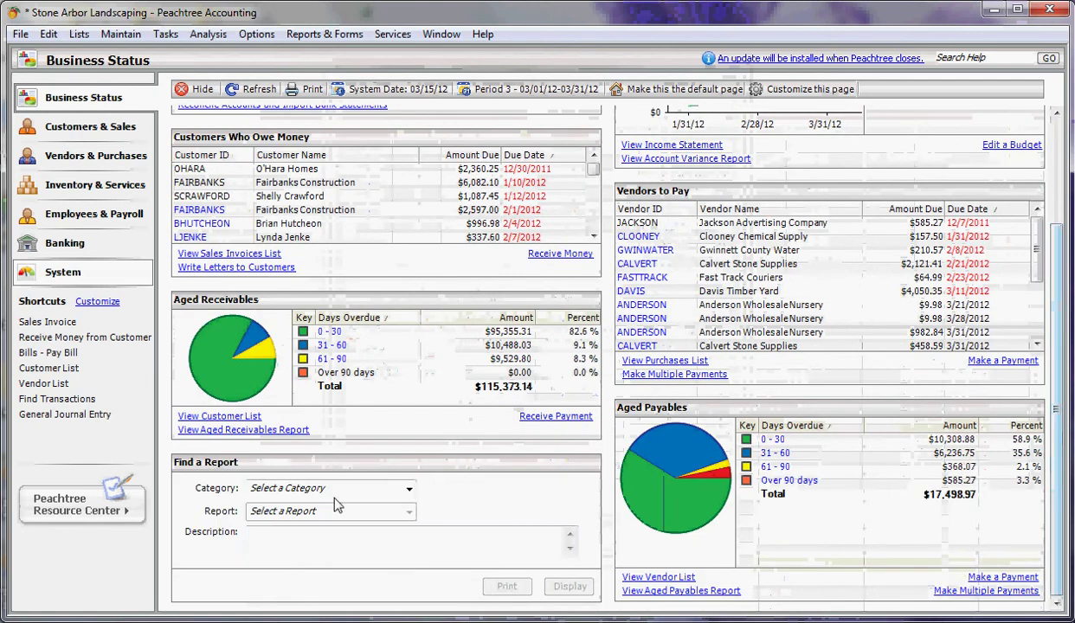
{"action": "left_click", "coordinate": [299, 38]}
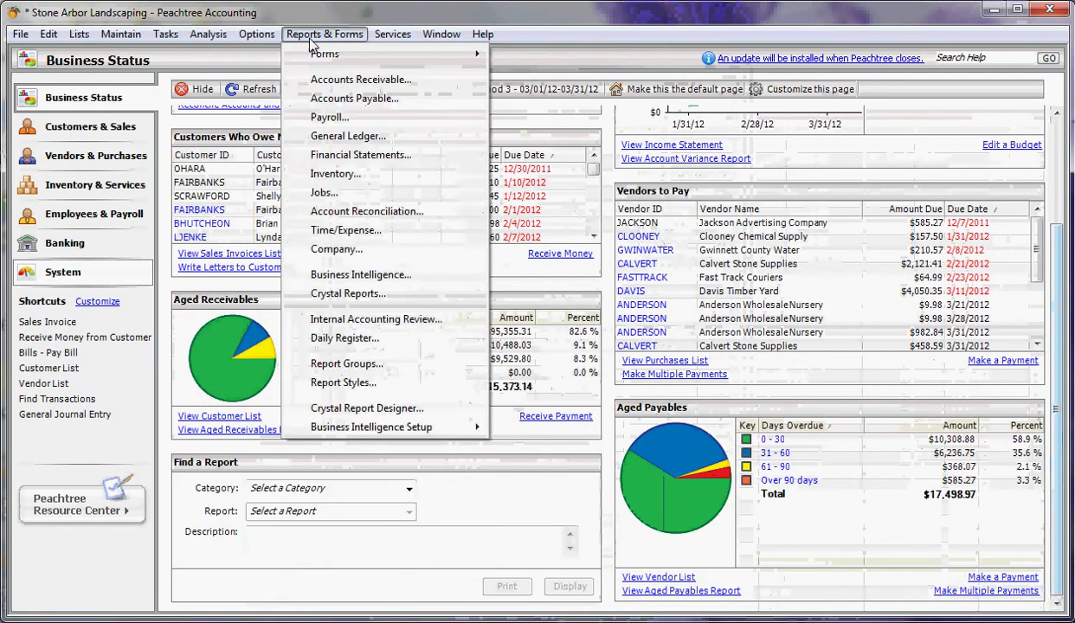
{"action": "left_click", "coordinate": [335, 490]}
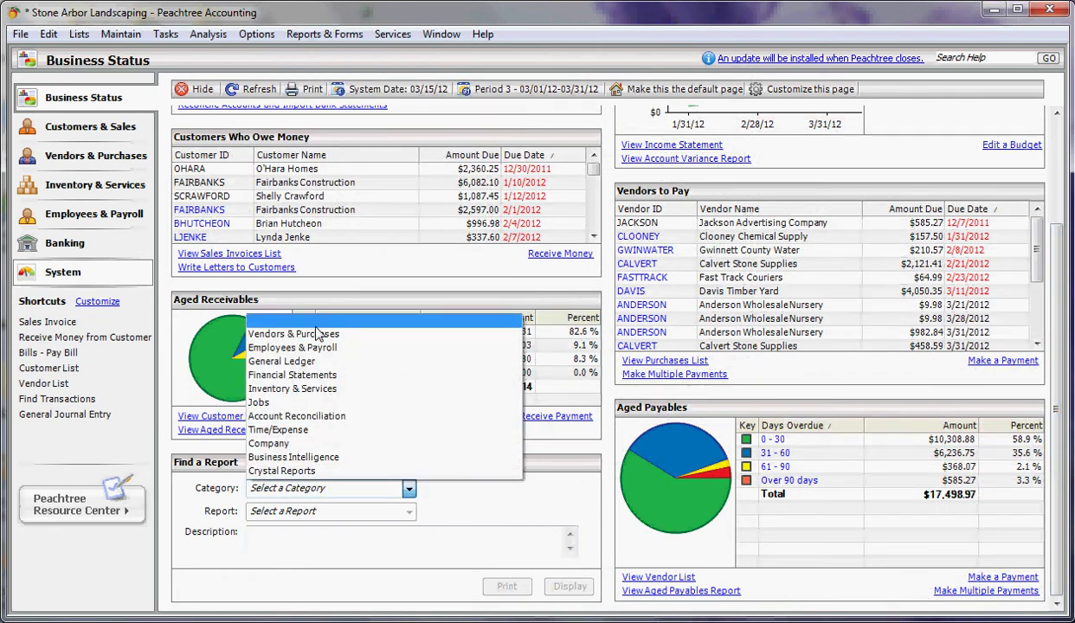
{"action": "left_click", "coordinate": [305, 377]}
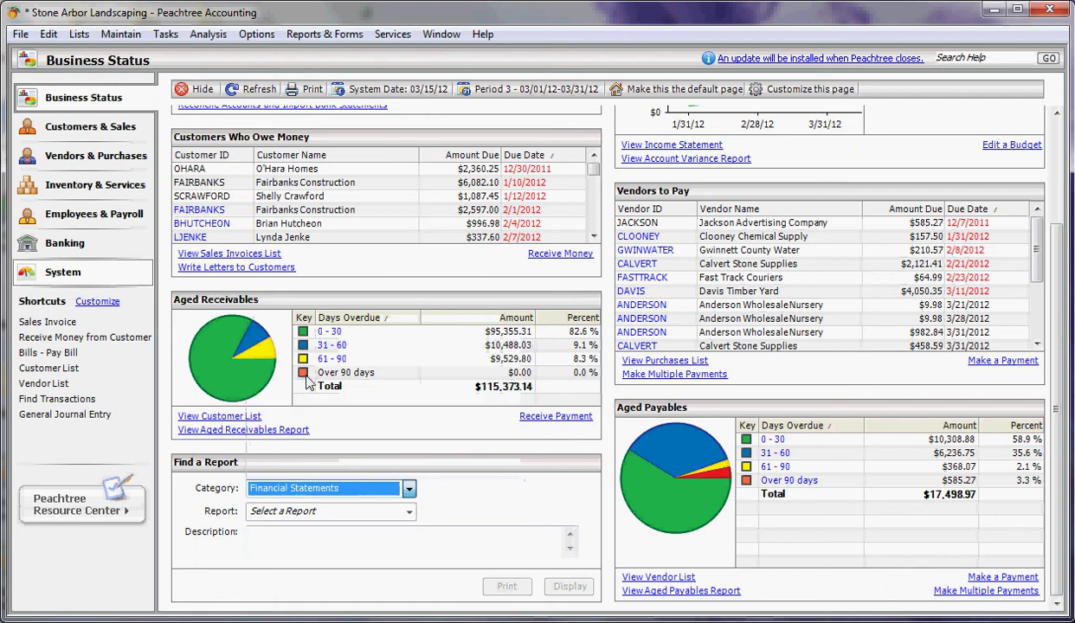
{"action": "left_click", "coordinate": [409, 512]}
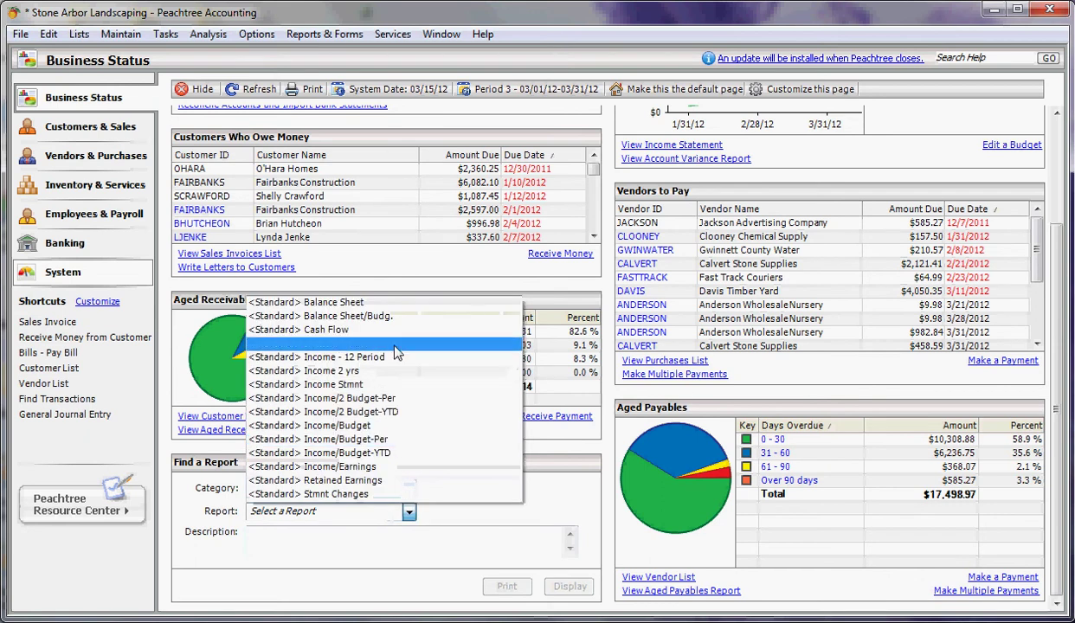
{"action": "left_click", "coordinate": [355, 357]}
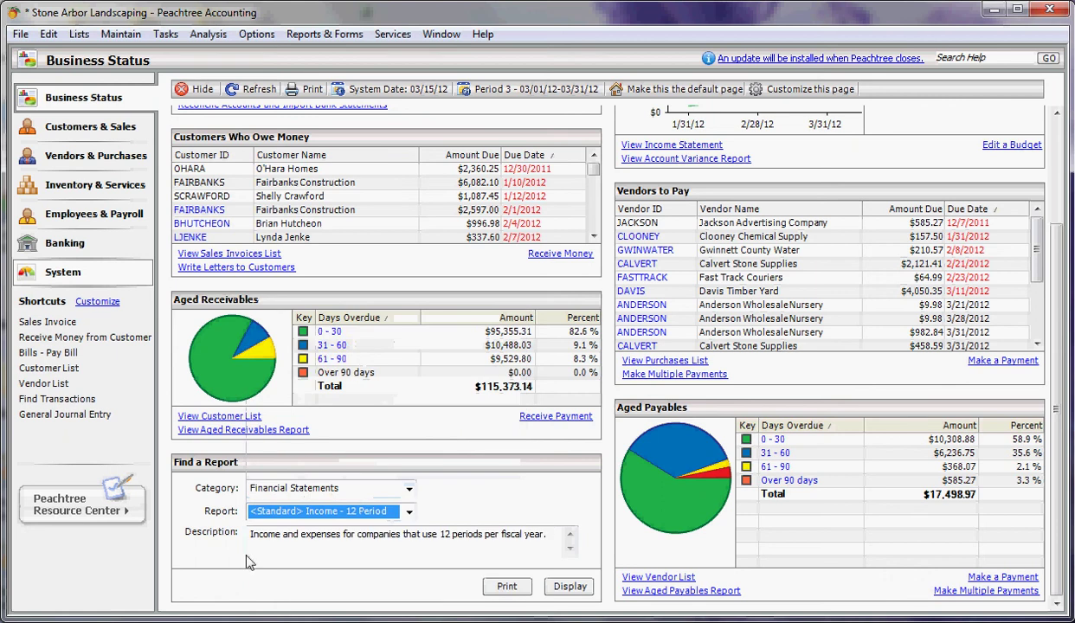
{"action": "left_click", "coordinate": [570, 587]}
{"action": "left_click", "coordinate": [1020, 9]}
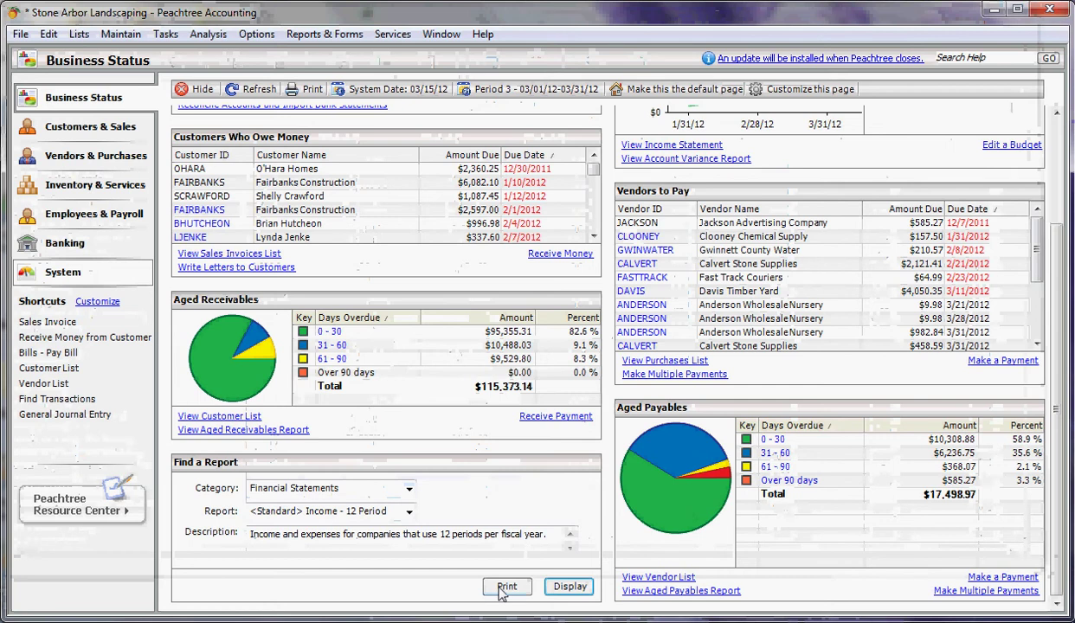